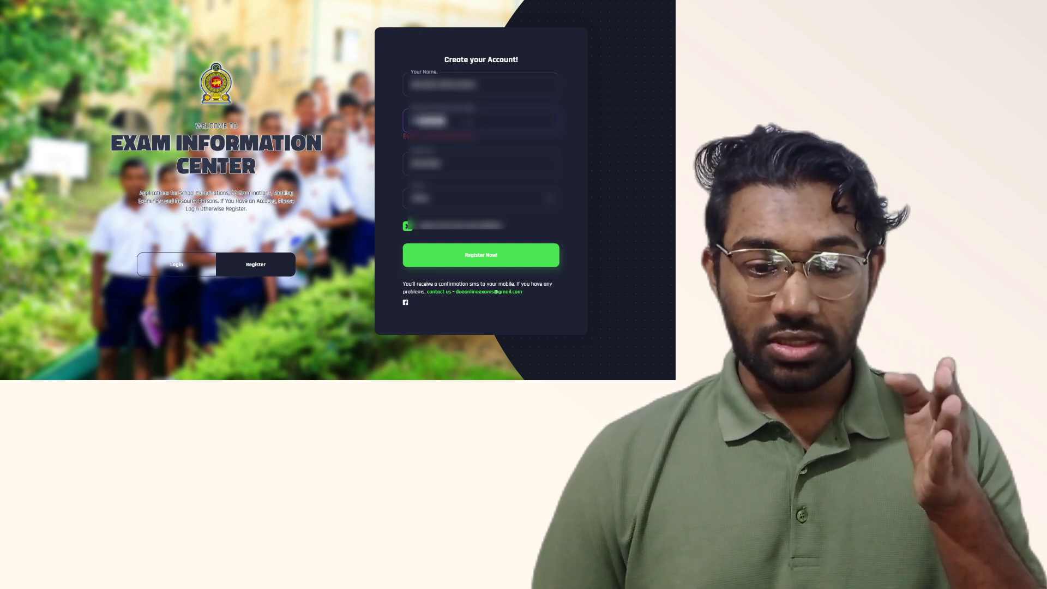
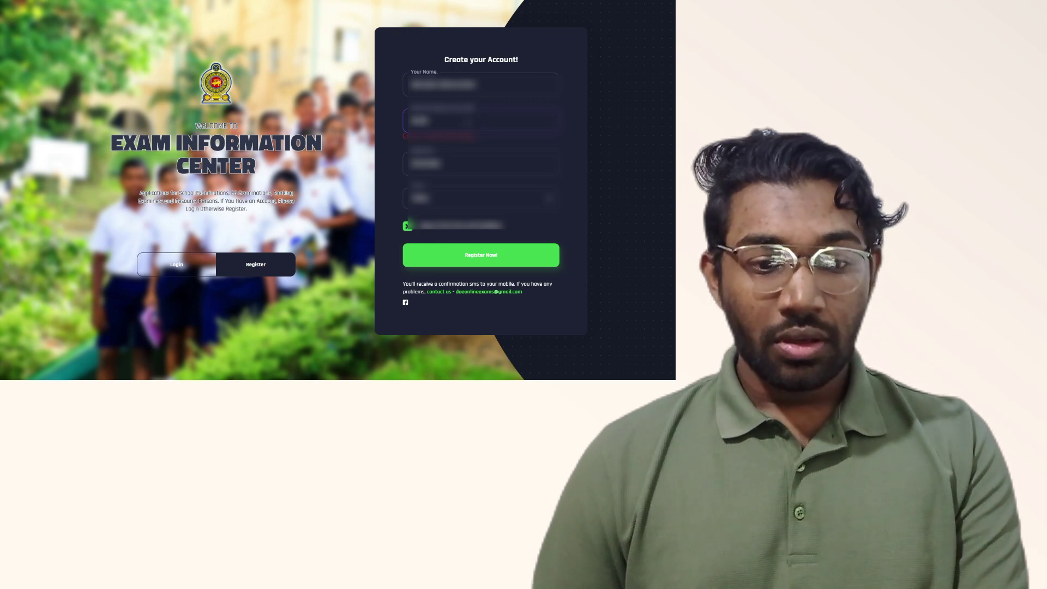
- Submit the registration details and activate the account with the SMS one-time password
{"action": "key", "text": "Return"}
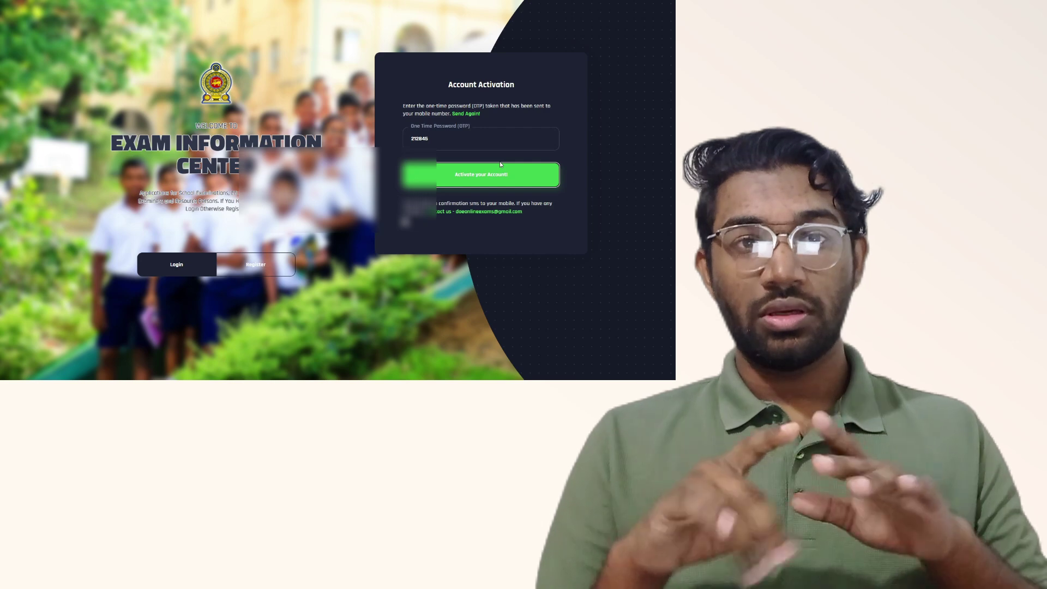
{"action": "left_click", "coordinate": [500, 165]}
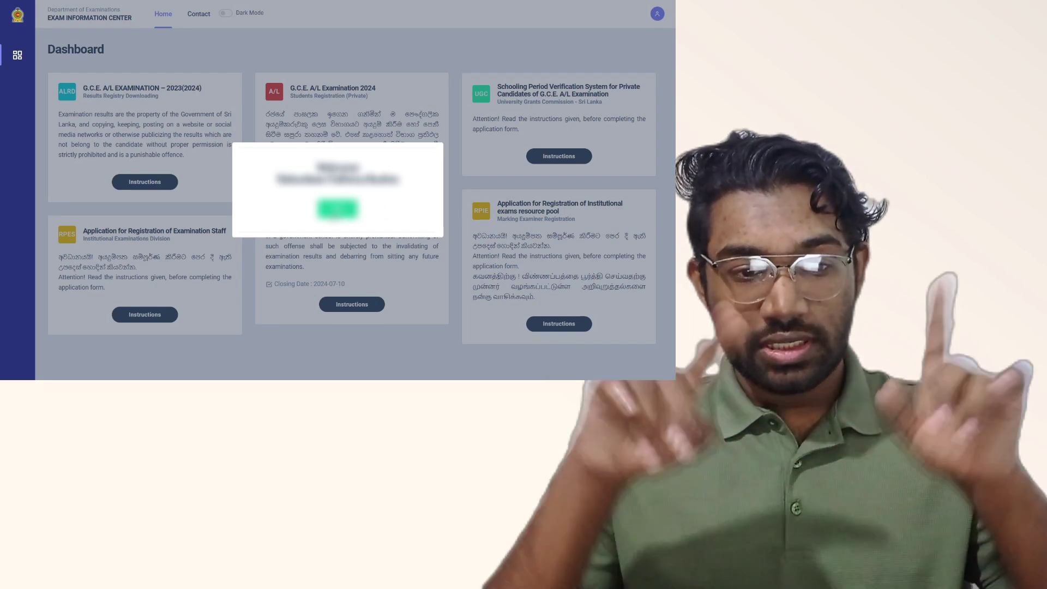
- Dismiss the welcome message and open the G.C.E. A/L 2024 private registration form via its Instructions
{"action": "left_click", "coordinate": [337, 208]}
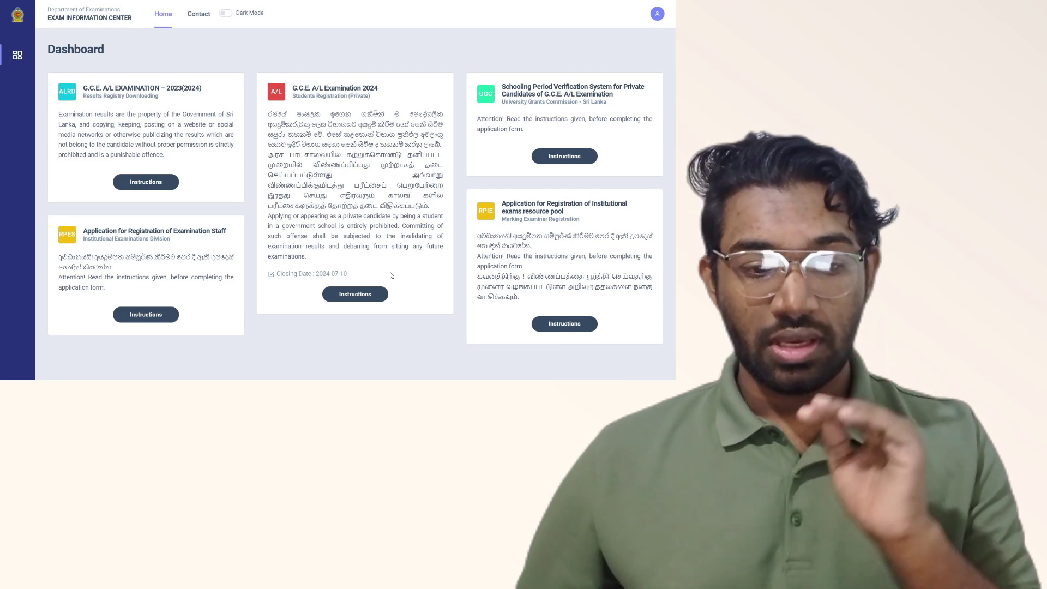
{"action": "left_click", "coordinate": [350, 295]}
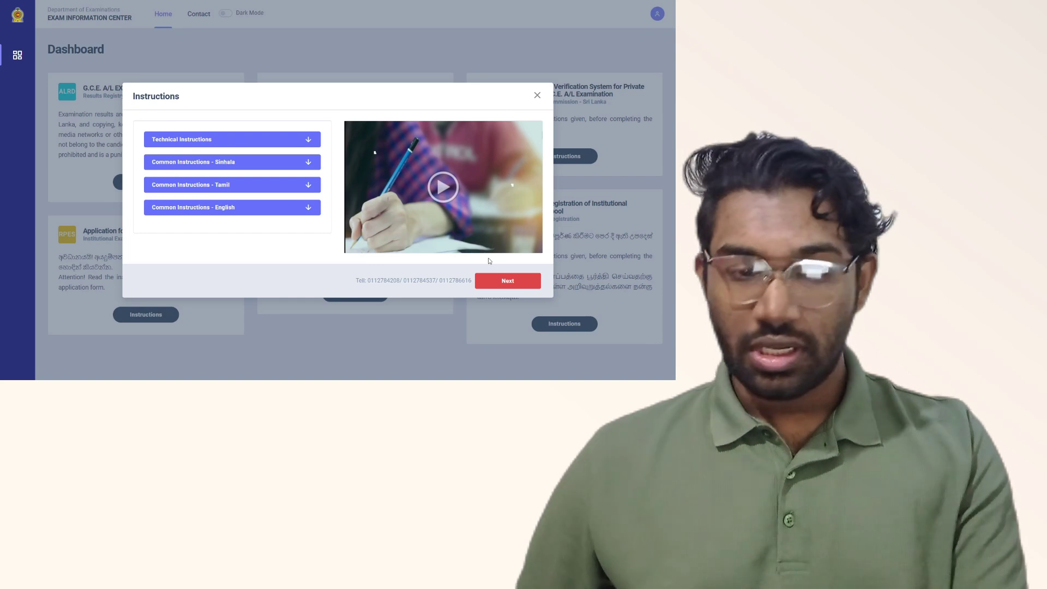
{"action": "left_click", "coordinate": [499, 280]}
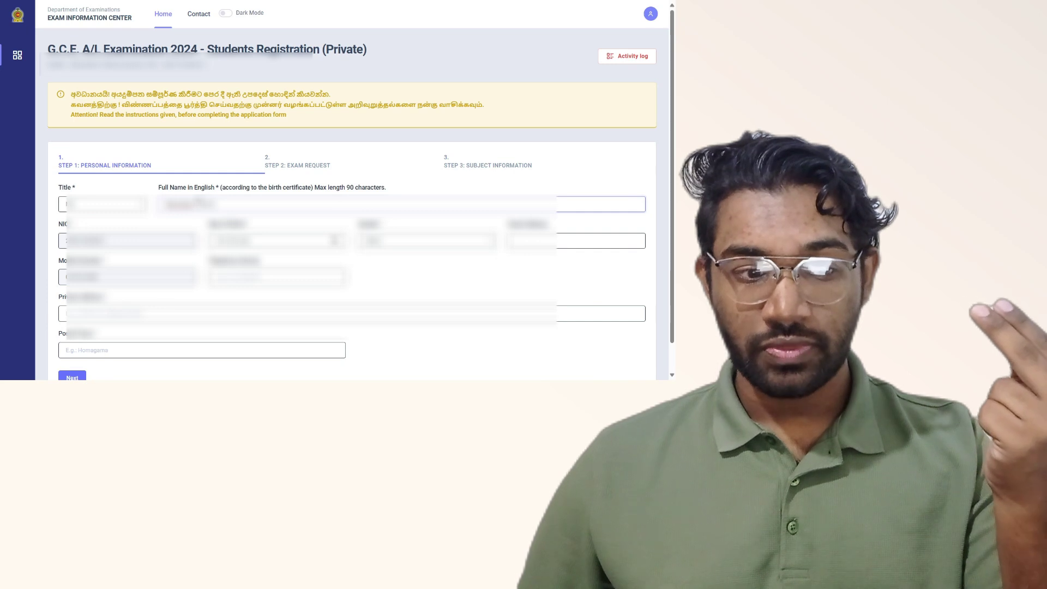
- Replace the existing Full Name with the applicant's full name
{"action": "key", "text": "ctrl+a"}
{"action": "key", "text": "BackSpace"}
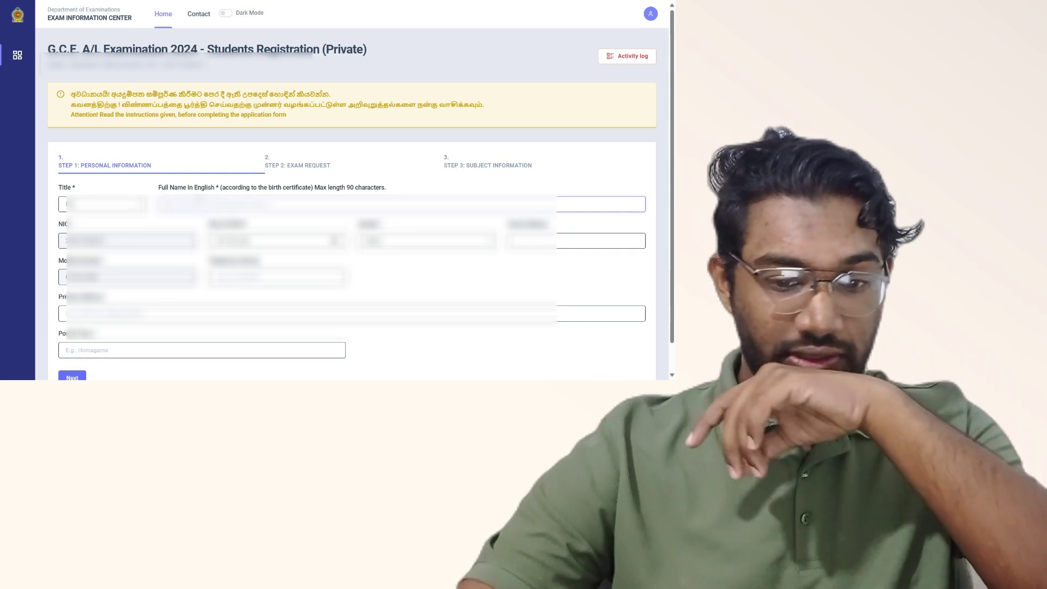
{"action": "type", "text": "abc"}
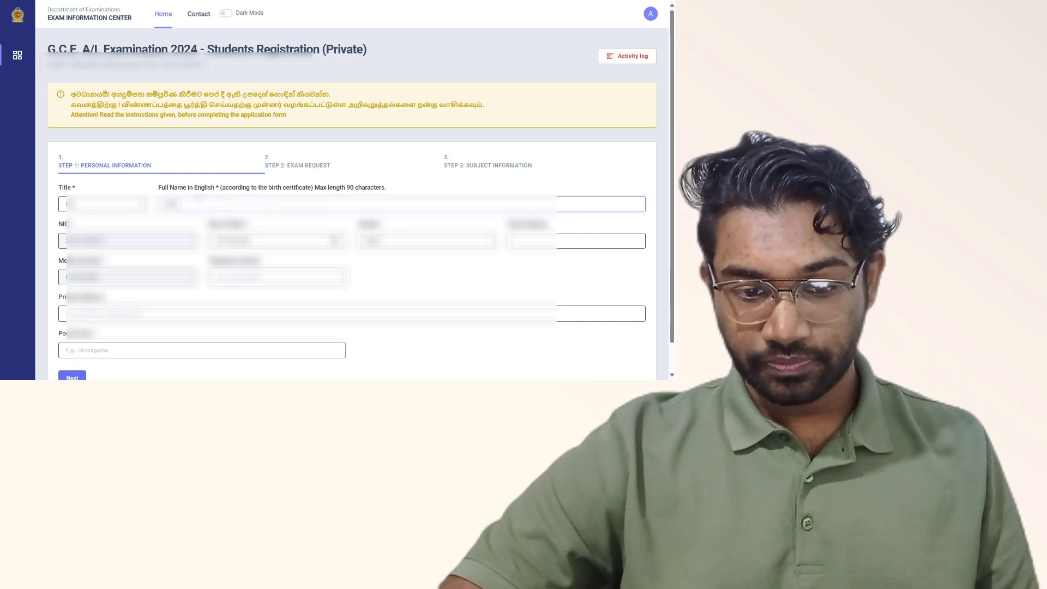
{"action": "type", "text": "defghi"}
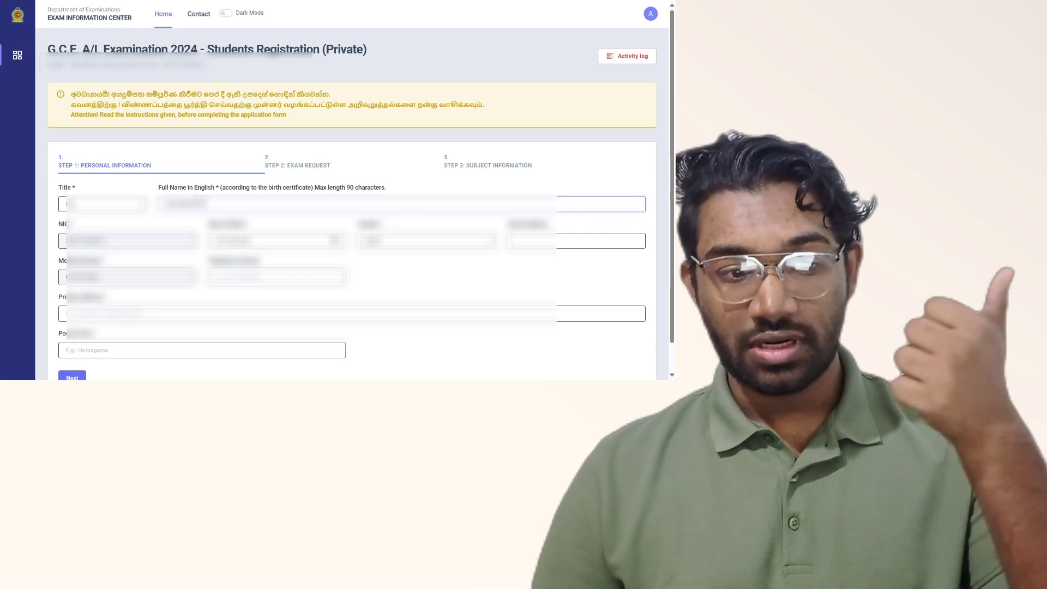
{"action": "type", "text": "jklmn"}
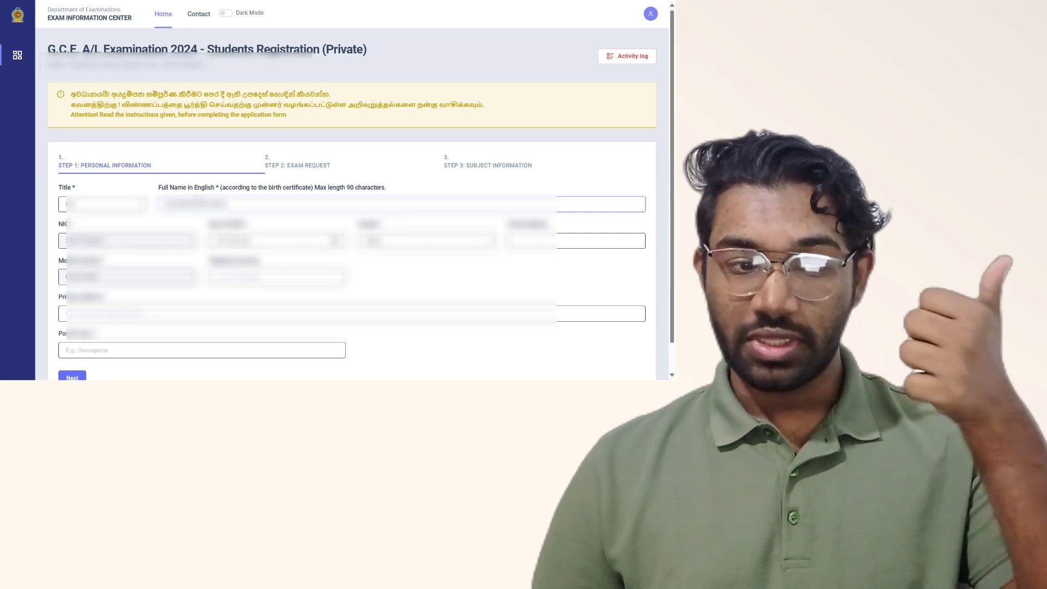
{"action": "type", "text": "opq"}
{"action": "key", "text": "Tab"}
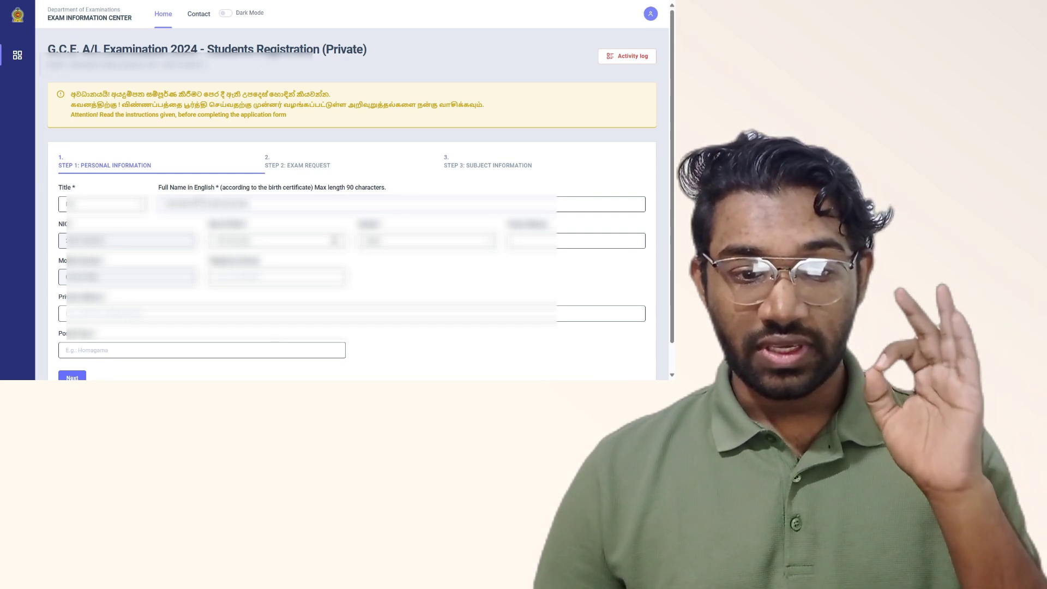
- Fill in the NIC-row date and the applicant's e-mail address, then advance to Exam Request
{"action": "left_click", "coordinate": [220, 241]}
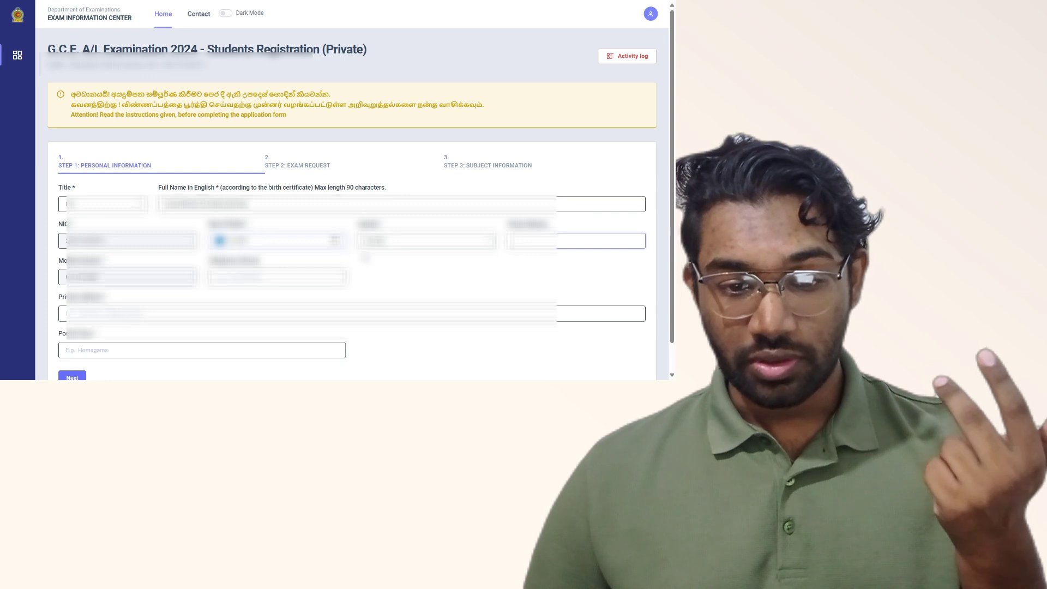
{"action": "left_click", "coordinate": [537, 241]}
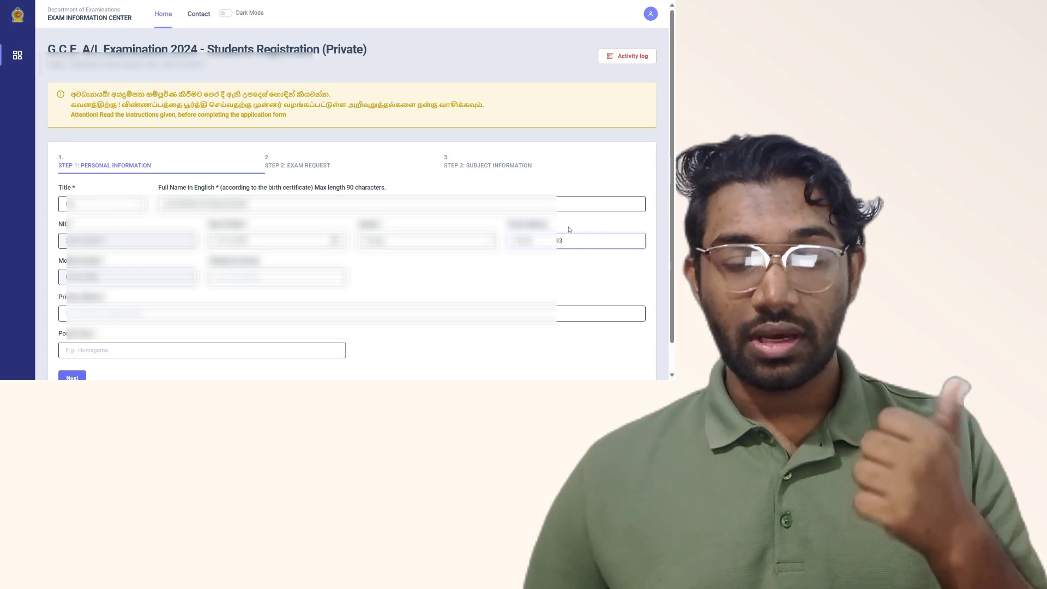
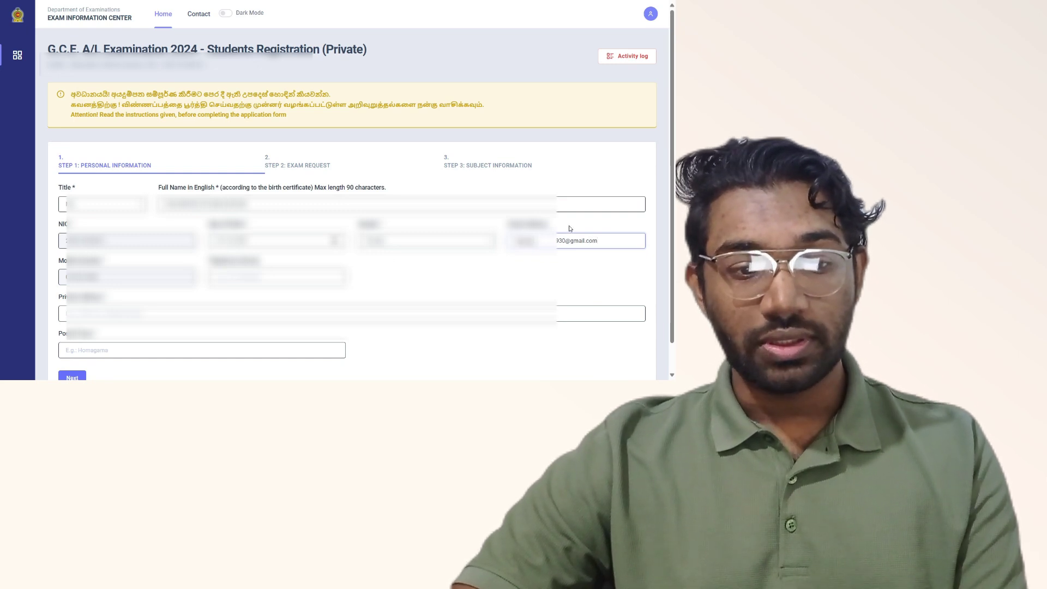
{"action": "key", "text": "Return"}
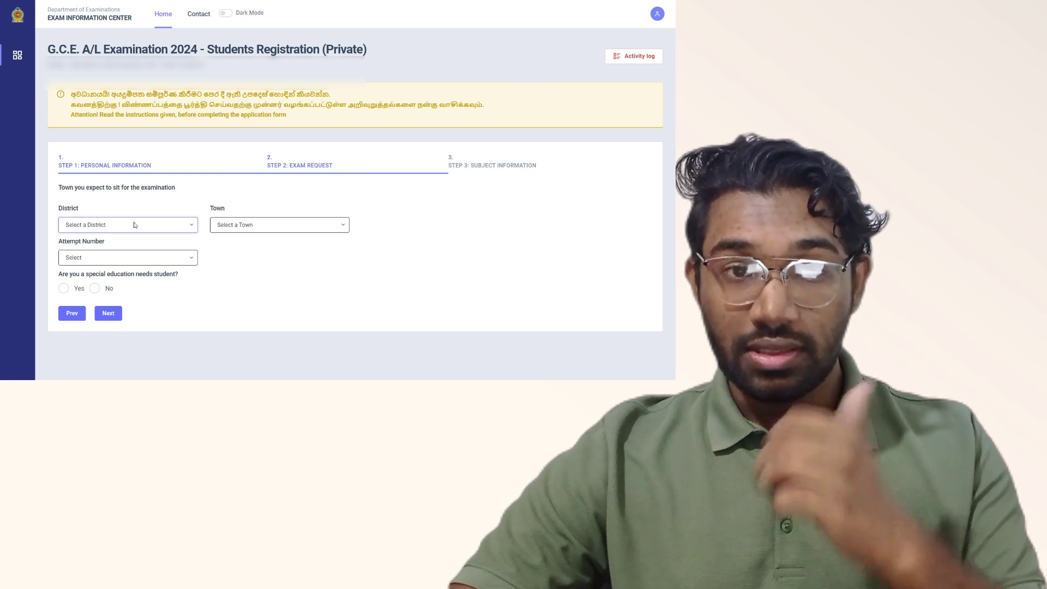
- Set District KANDY, Town Akurana, Attempt Number 3, and special education needs to No
{"action": "left_click", "coordinate": [116, 245]}
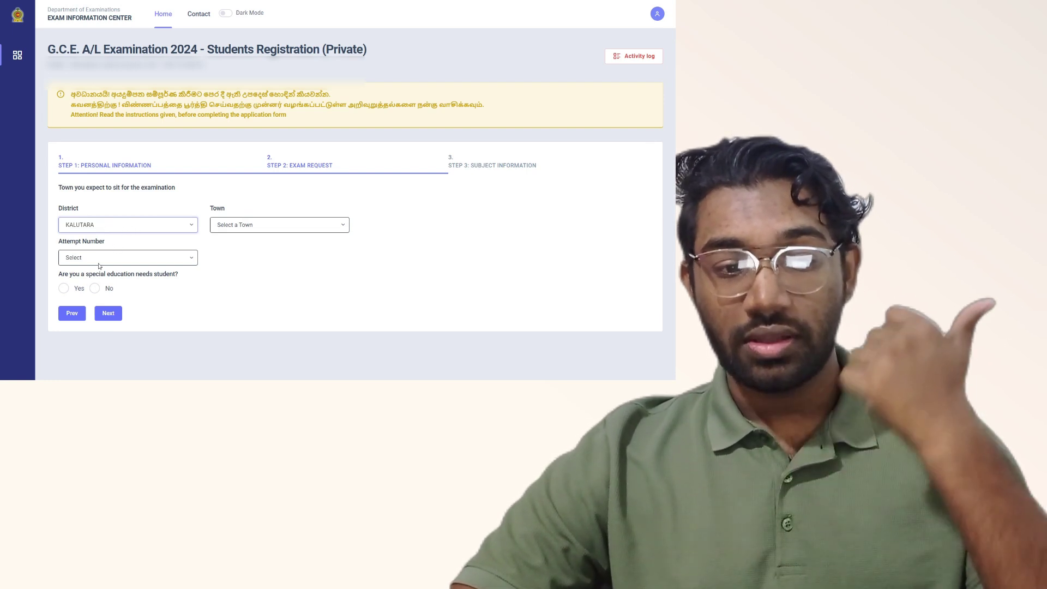
{"action": "left_click", "coordinate": [243, 229]}
{"action": "left_click", "coordinate": [234, 257]}
{"action": "left_click", "coordinate": [250, 230]}
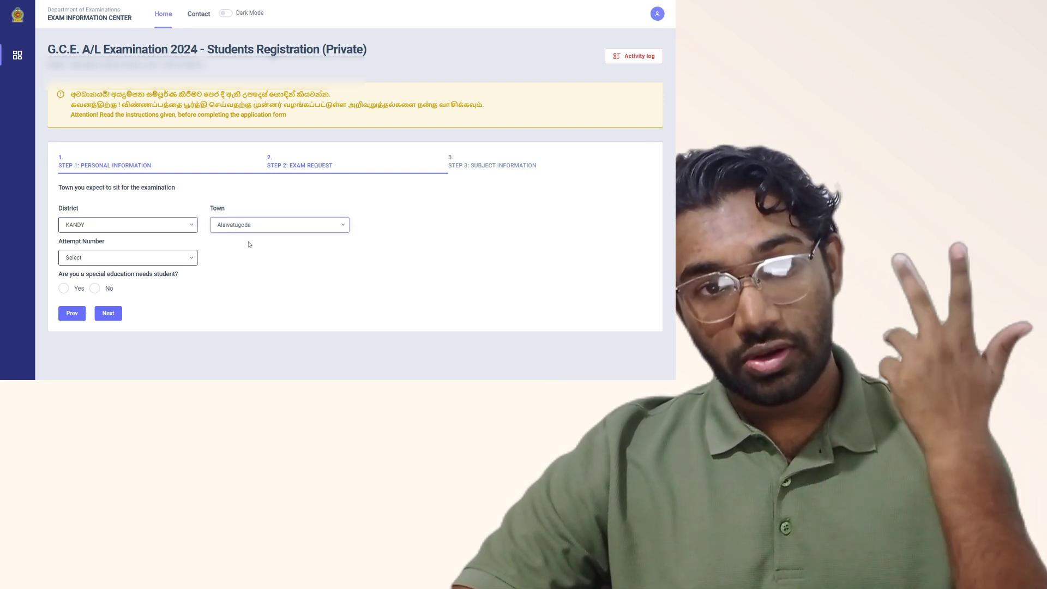
{"action": "left_click", "coordinate": [248, 242]}
{"action": "left_click", "coordinate": [186, 262]}
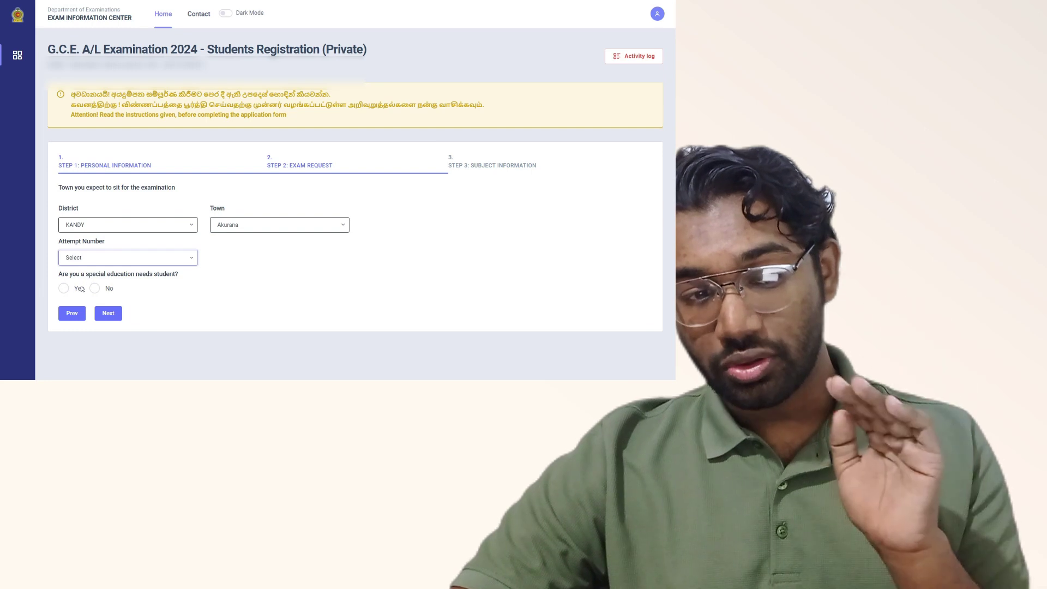
{"action": "left_click", "coordinate": [81, 295]}
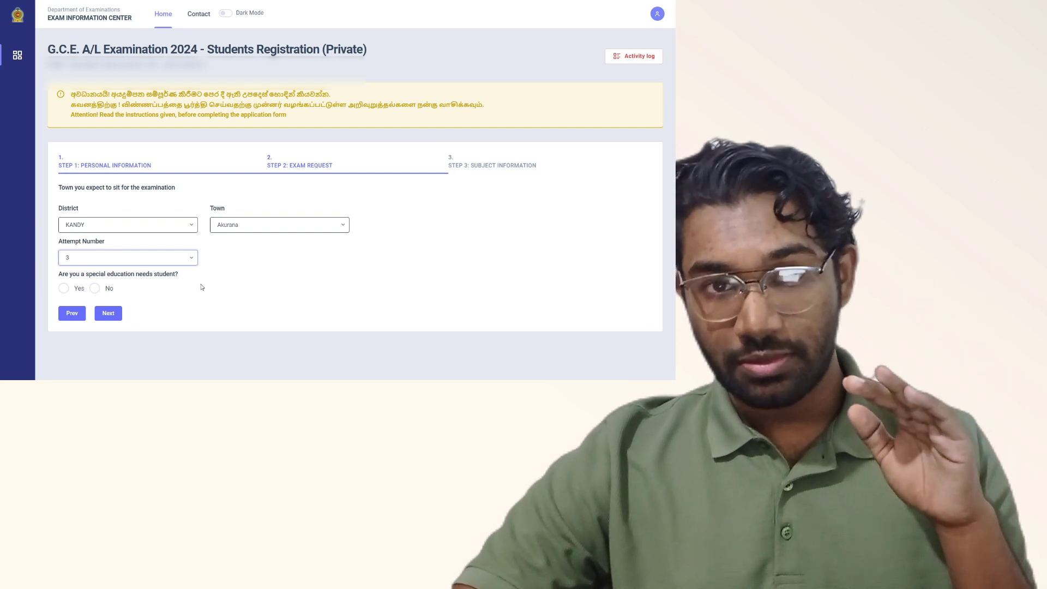
{"action": "left_click", "coordinate": [94, 288]}
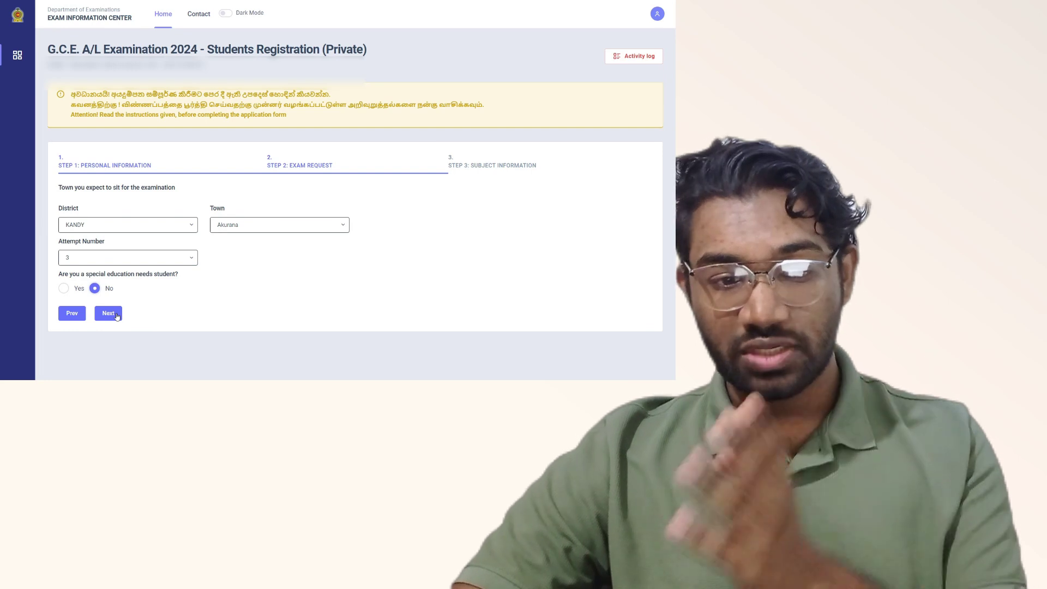
- Go to subject information and choose Physics and Chemistry as the first two subjects
{"action": "left_click", "coordinate": [109, 313]}
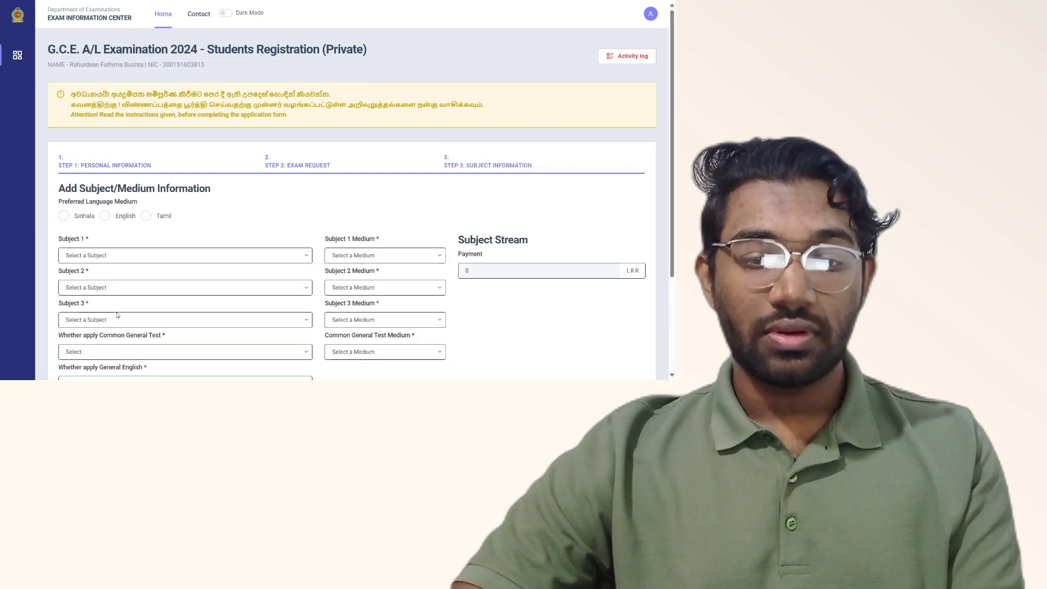
{"action": "scroll", "coordinate": [142, 191], "scroll_direction": "down", "scroll_amount": 2}
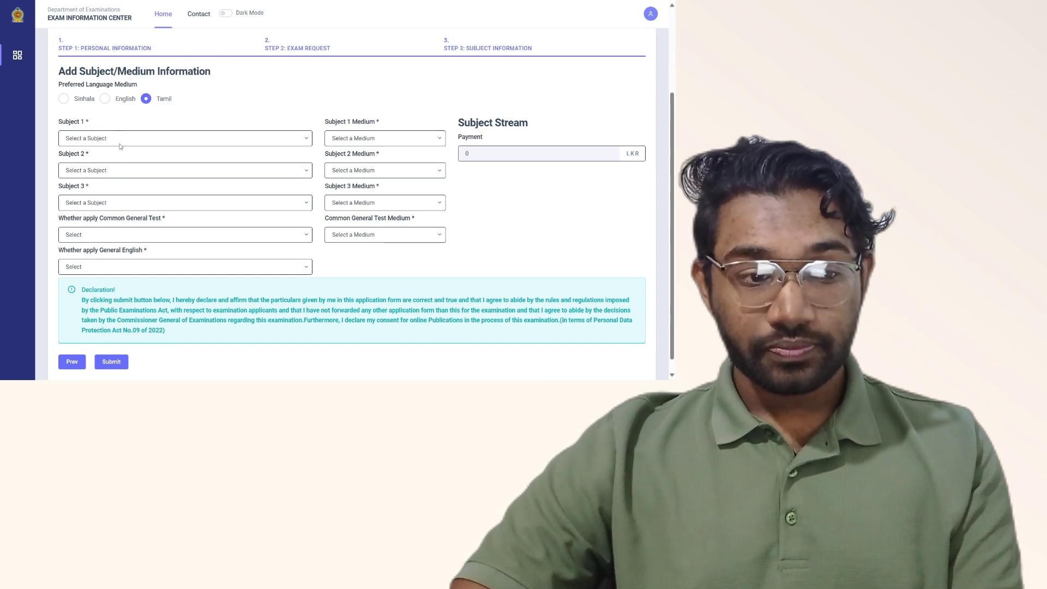
{"action": "left_click", "coordinate": [175, 165]}
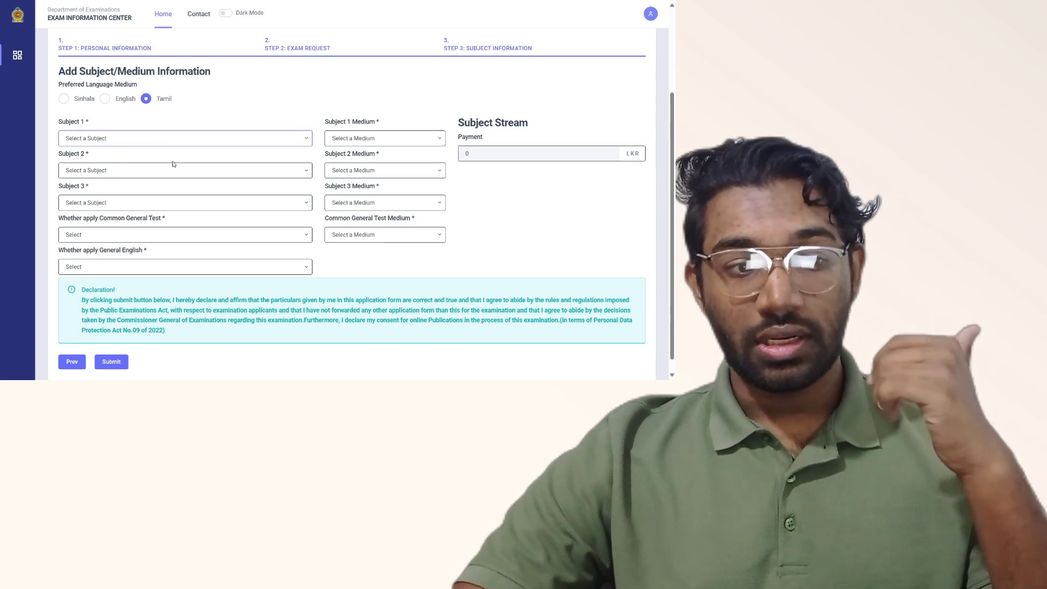
{"action": "left_click", "coordinate": [180, 160]}
{"action": "left_click", "coordinate": [158, 171]}
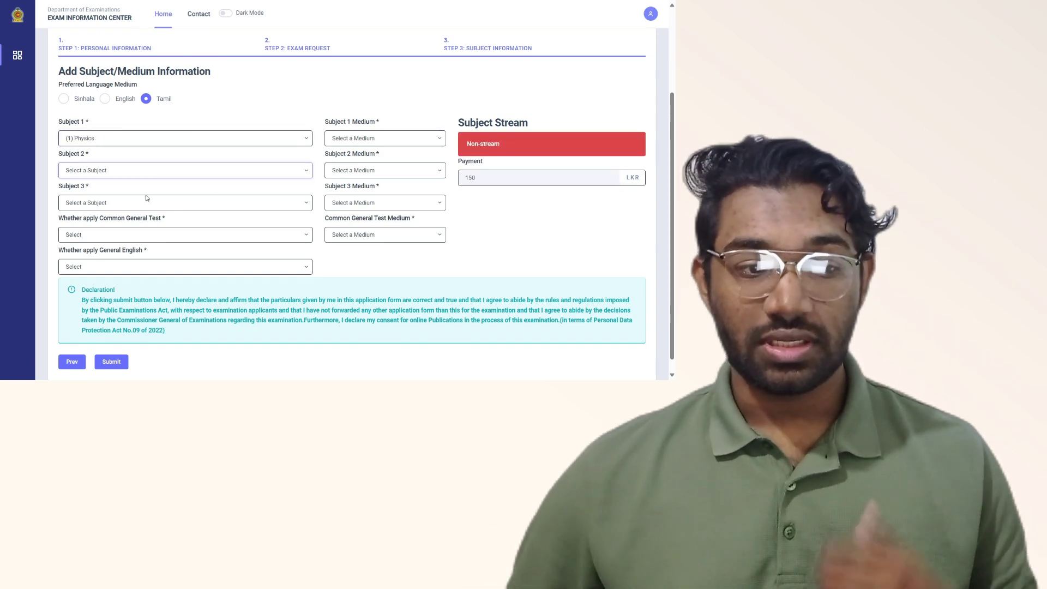
{"action": "left_click", "coordinate": [146, 199]}
- Set the third subject to Combined Mathematics and submit the application
{"action": "left_click", "coordinate": [134, 203]}
{"action": "left_click", "coordinate": [123, 239]}
{"action": "left_click", "coordinate": [102, 245]}
{"action": "left_click", "coordinate": [116, 206]}
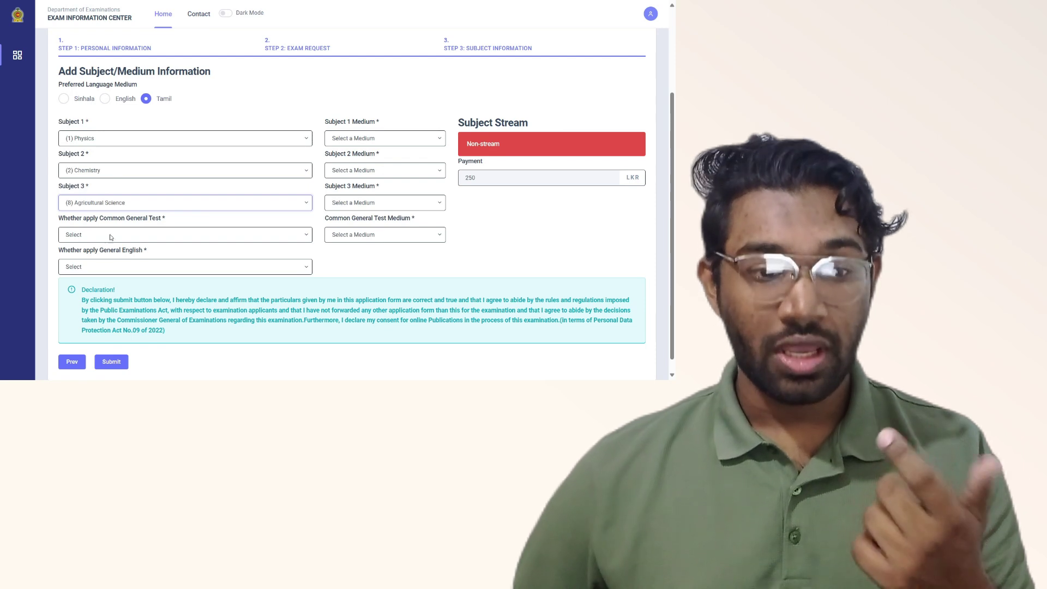
{"action": "left_click", "coordinate": [109, 237]}
{"action": "left_click", "coordinate": [164, 161]}
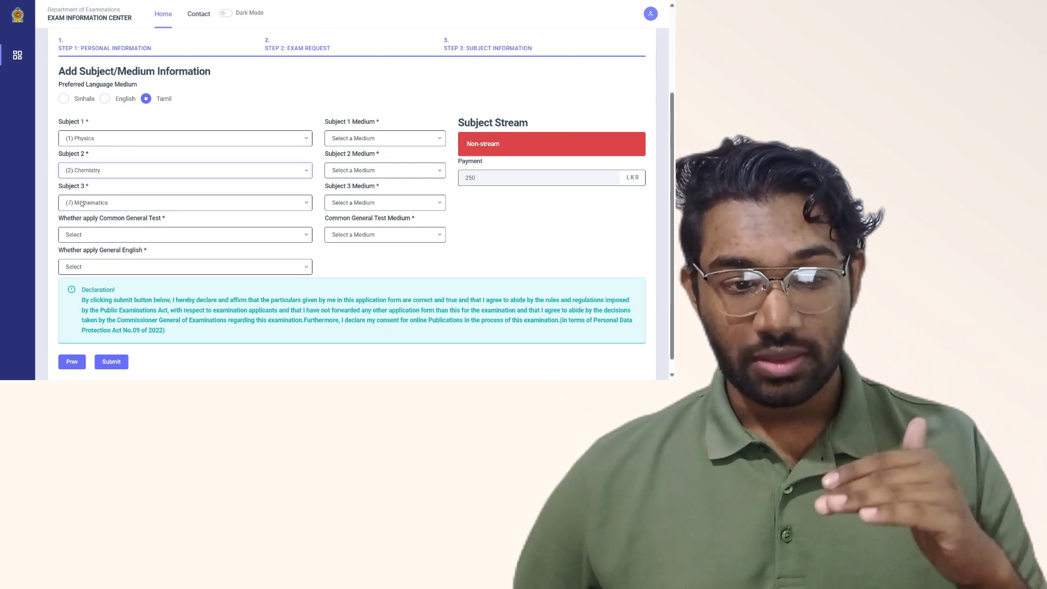
{"action": "left_click", "coordinate": [106, 197]}
{"action": "left_click", "coordinate": [116, 206]}
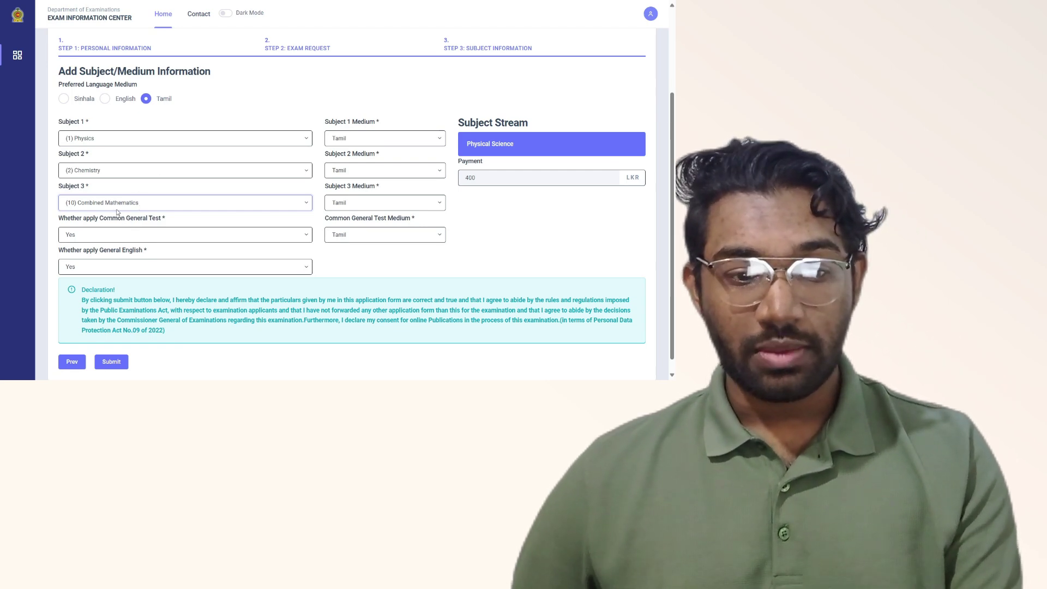
{"action": "left_click", "coordinate": [122, 363]}
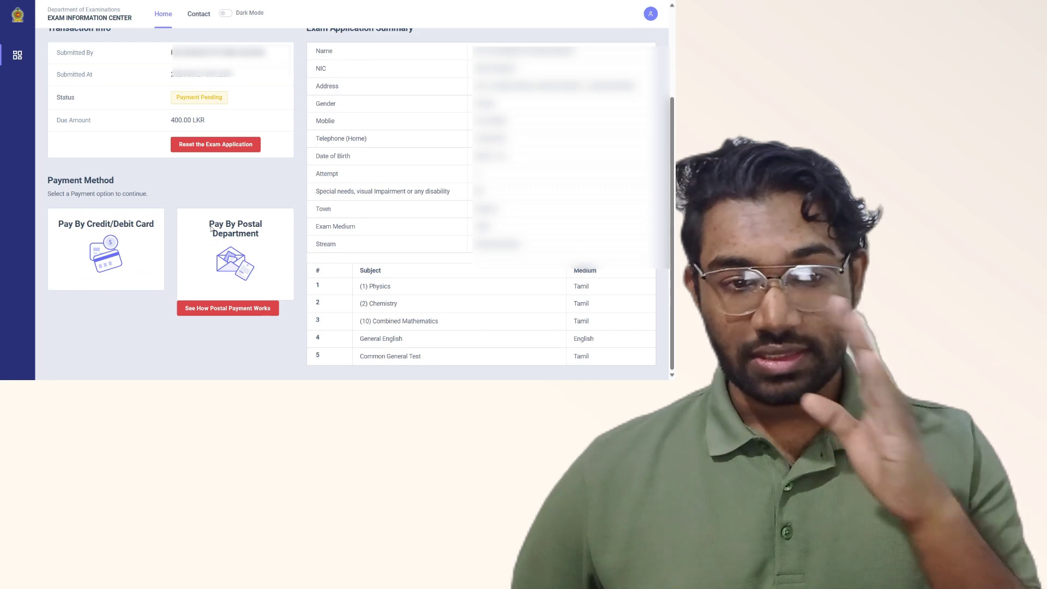